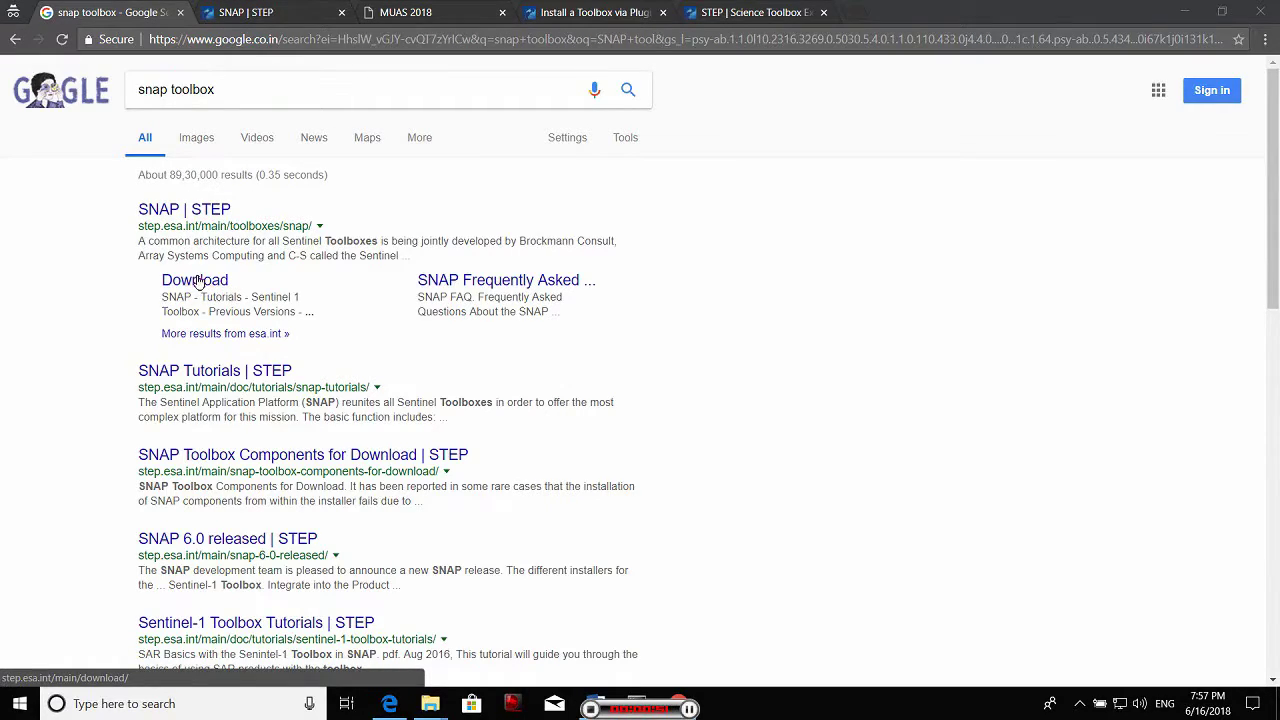
Switch to the SNAP page on the STEP site and scroll through its toolbox overview.
{"action": "left_click", "coordinate": [272, 16]}
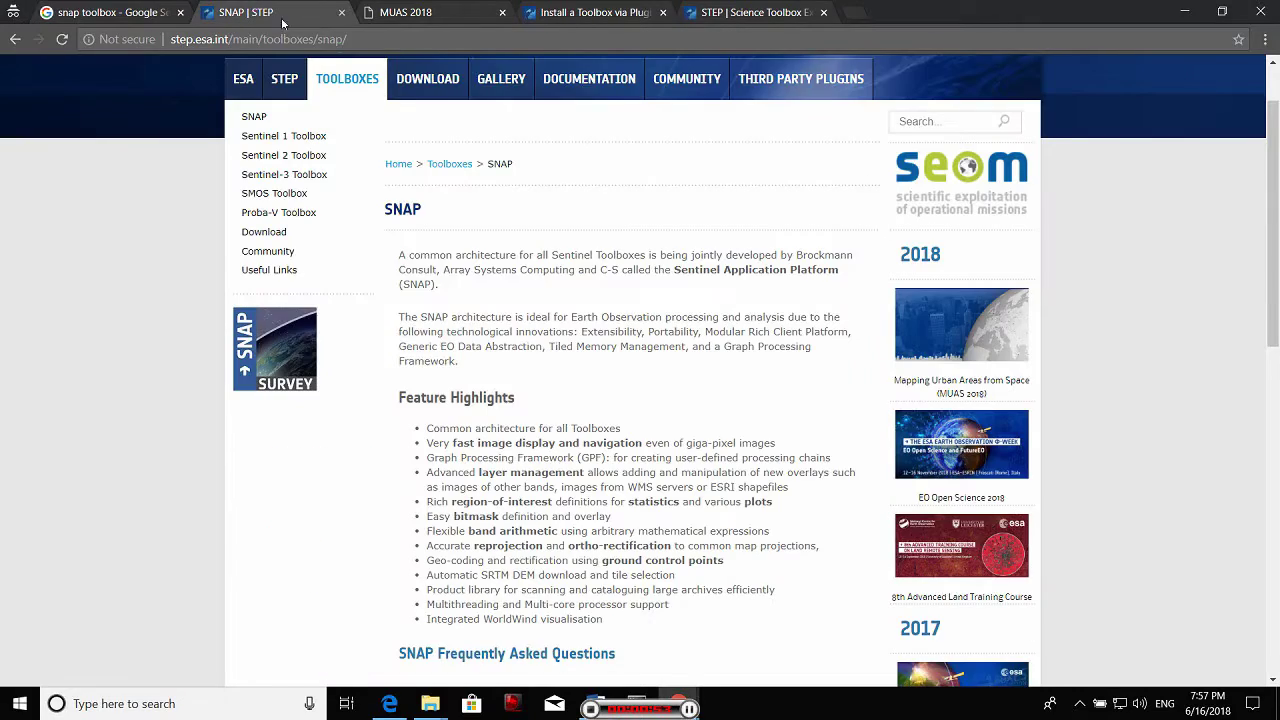
{"action": "scroll", "coordinate": [519, 210], "scroll_direction": "down", "scroll_amount": 1}
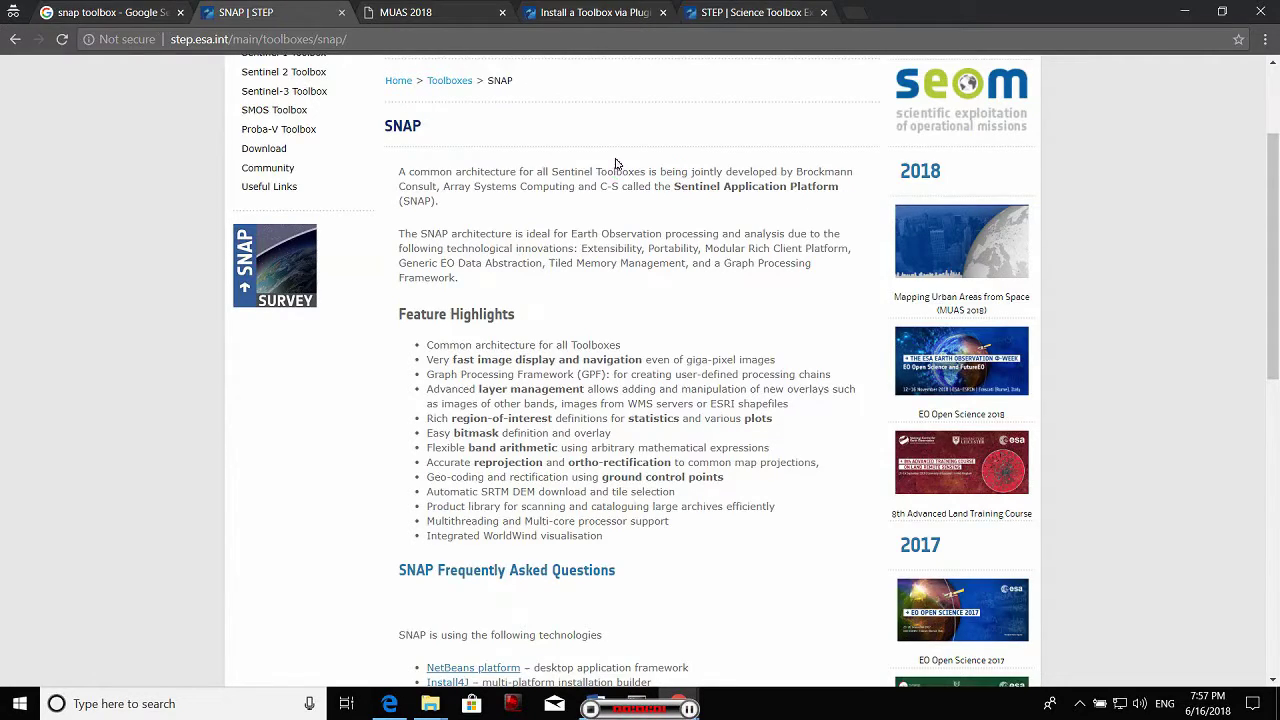
{"action": "scroll", "coordinate": [548, 192], "scroll_direction": "down", "scroll_amount": 1}
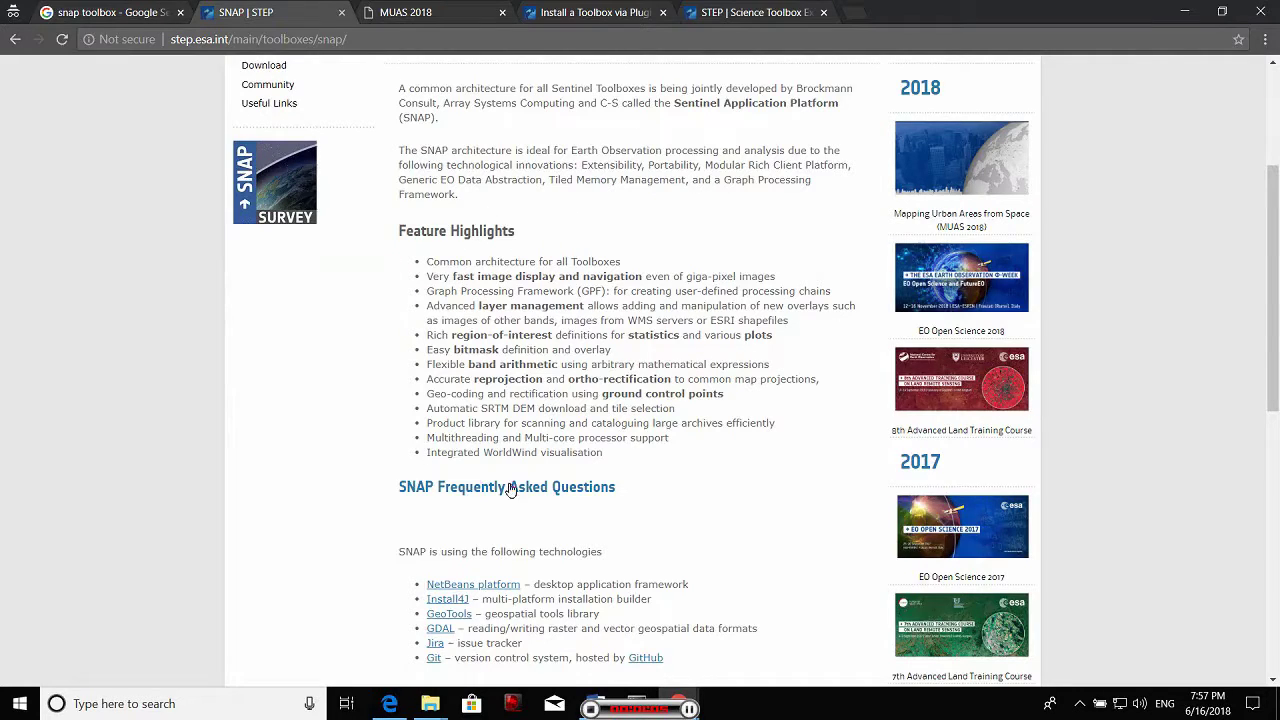
{"action": "scroll", "coordinate": [390, 233], "scroll_direction": "up", "scroll_amount": 3}
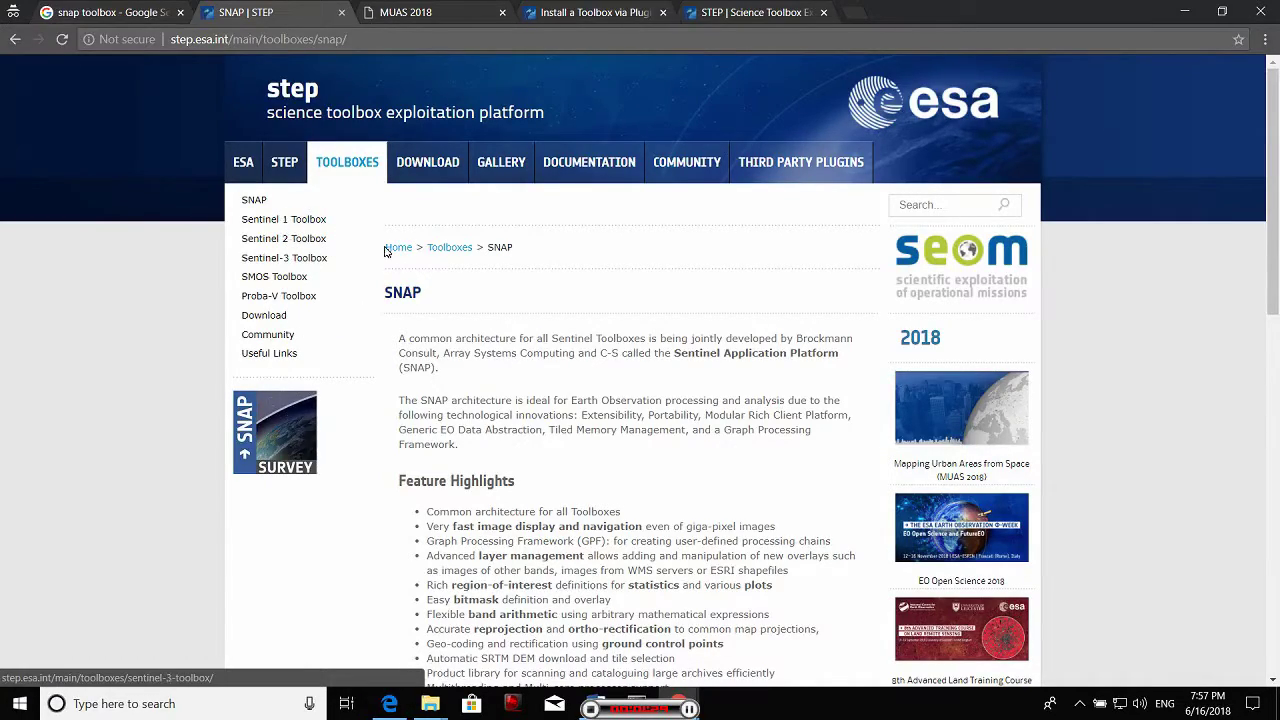
Open the Download page and scroll to the SNAP 6.0.0 installers for Windows, Mac OS X and Unix.
{"action": "left_click", "coordinate": [432, 168]}
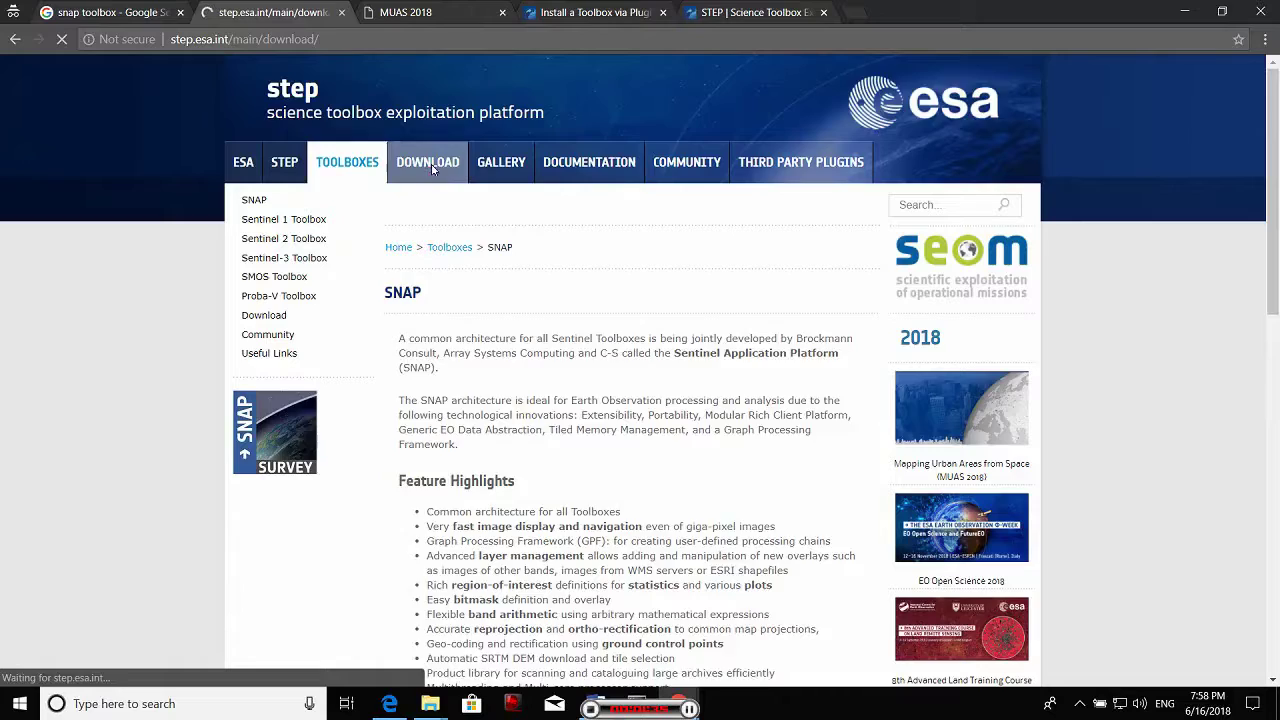
{"action": "scroll", "coordinate": [491, 206], "scroll_direction": "down", "scroll_amount": 2}
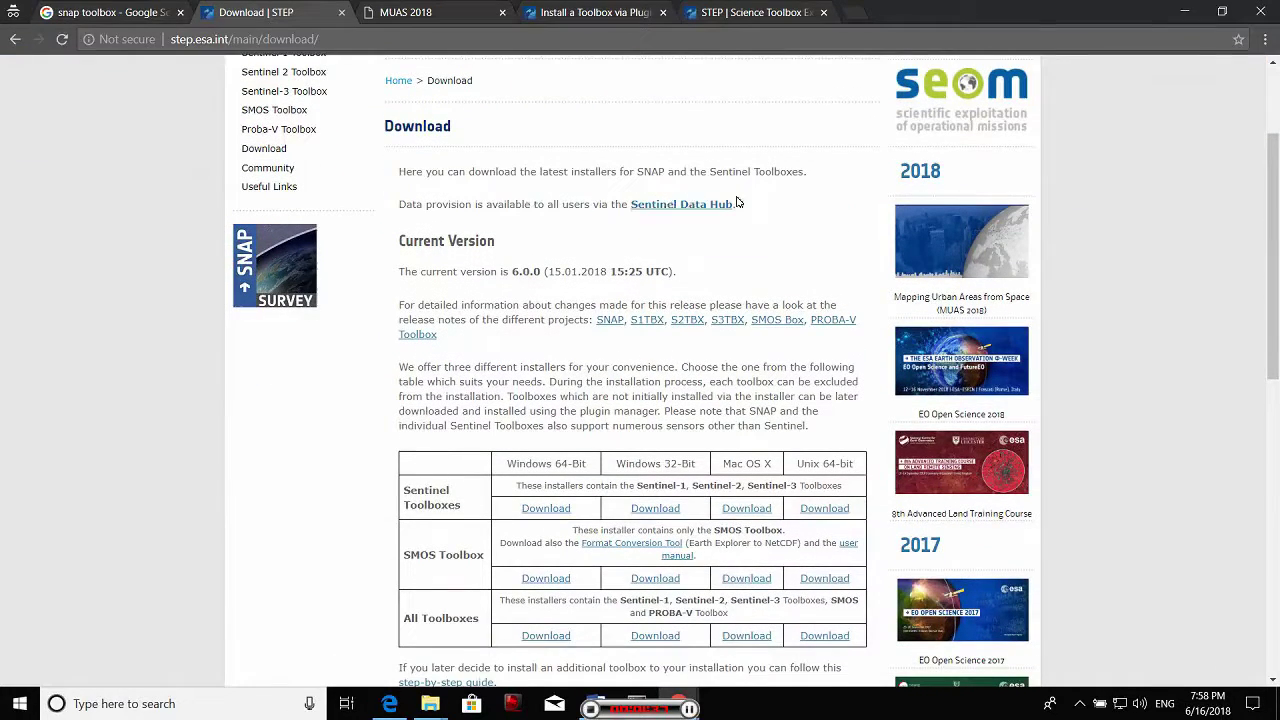
{"action": "scroll", "coordinate": [535, 166], "scroll_direction": "up", "scroll_amount": 1}
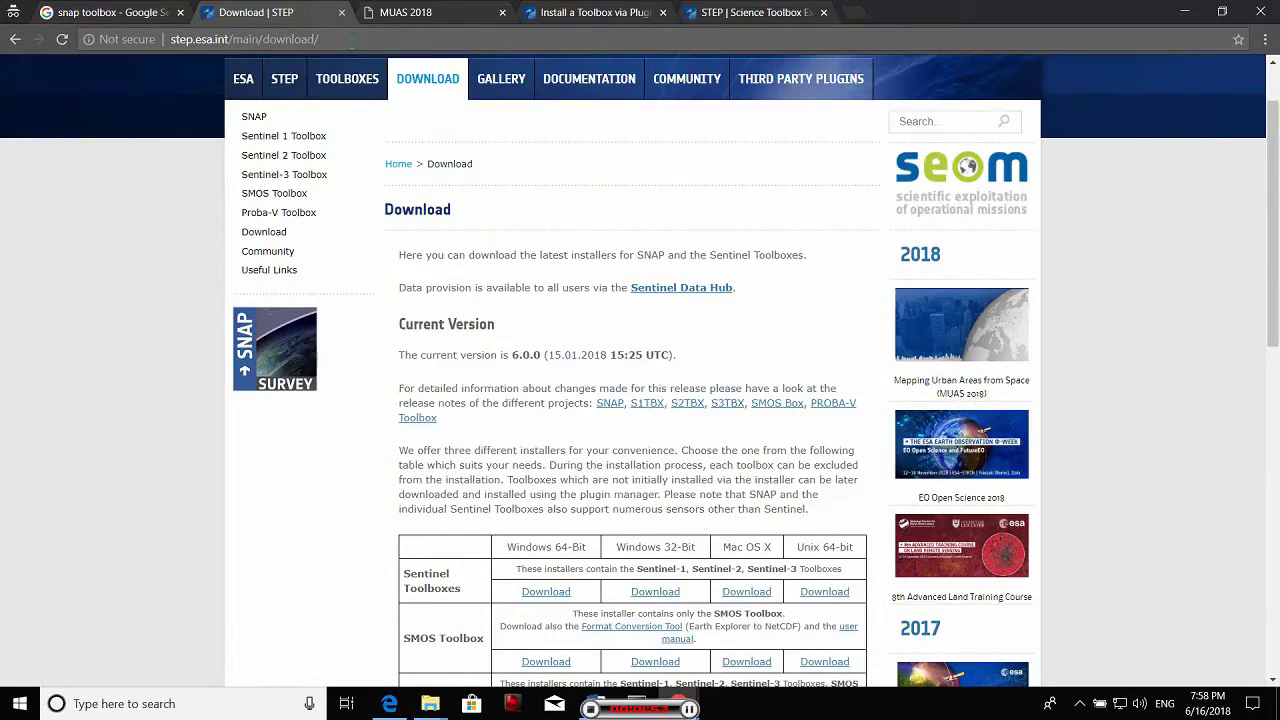
{"action": "scroll", "coordinate": [481, 362], "scroll_direction": "down", "scroll_amount": 3}
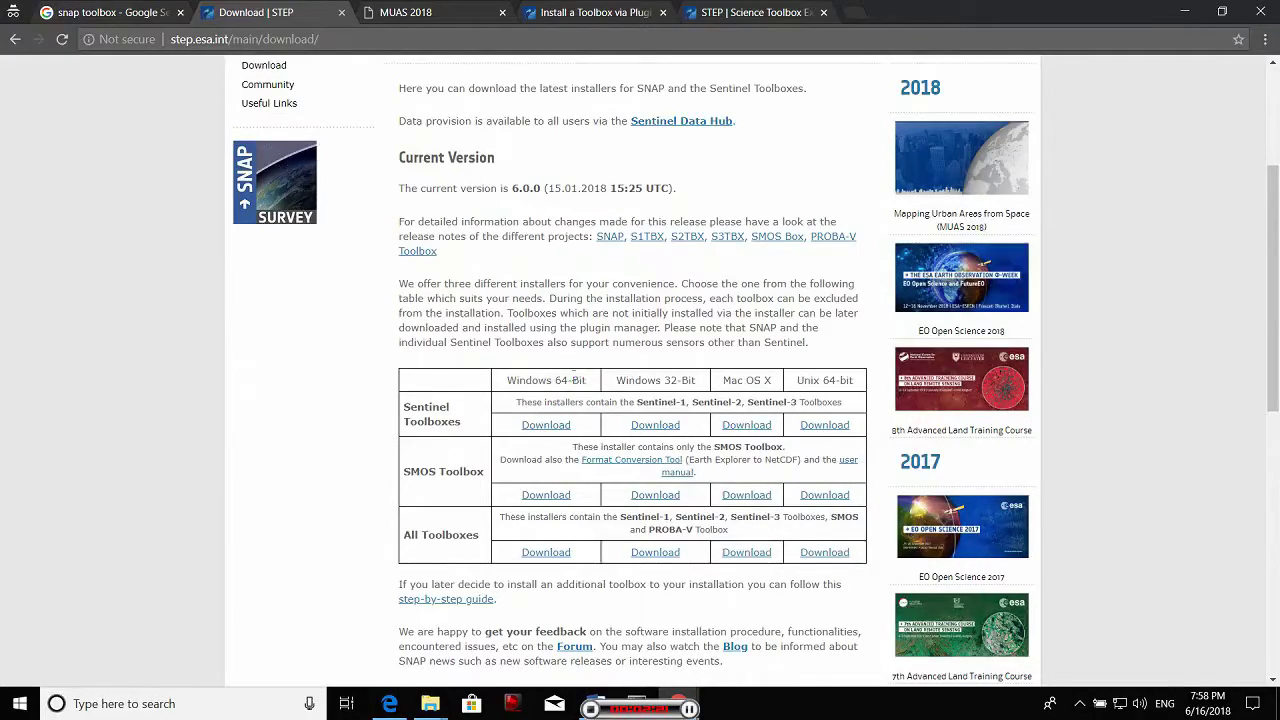
Start the IDM download of the Windows 64-Bit Sentinel Toolboxes installer and hide the progress window.
{"action": "left_click", "coordinate": [549, 426]}
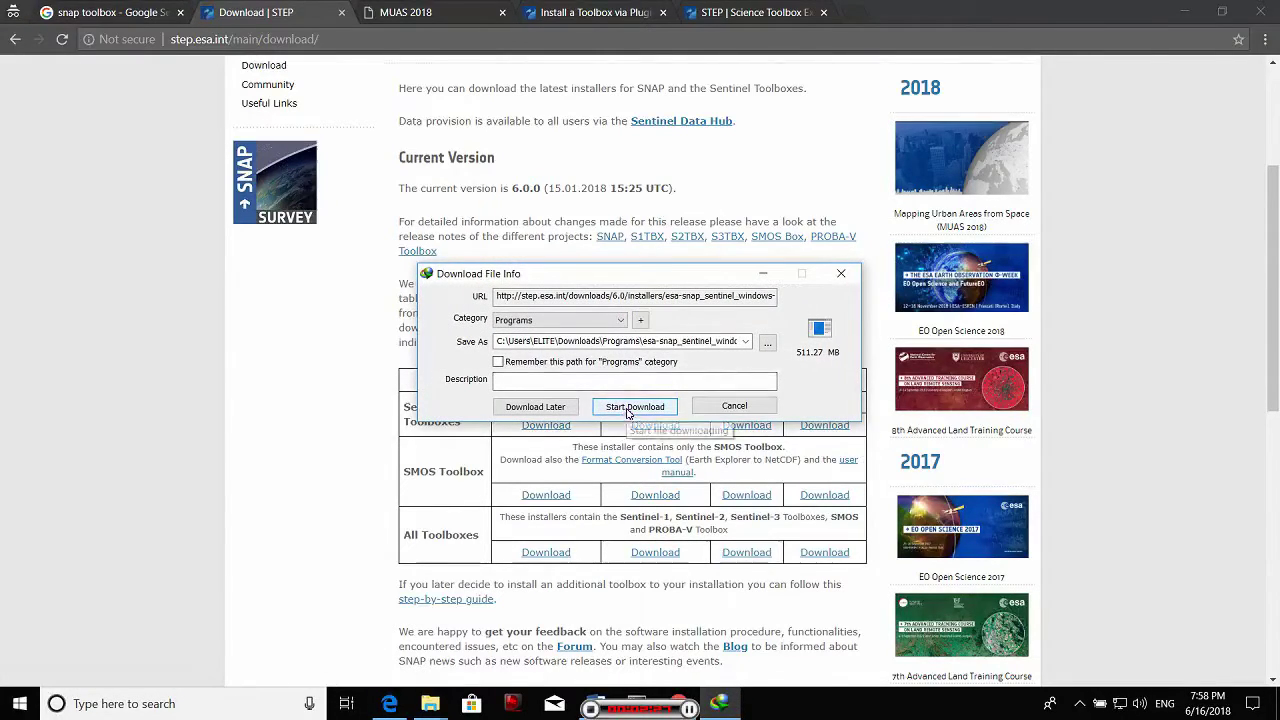
{"action": "left_click", "coordinate": [629, 408]}
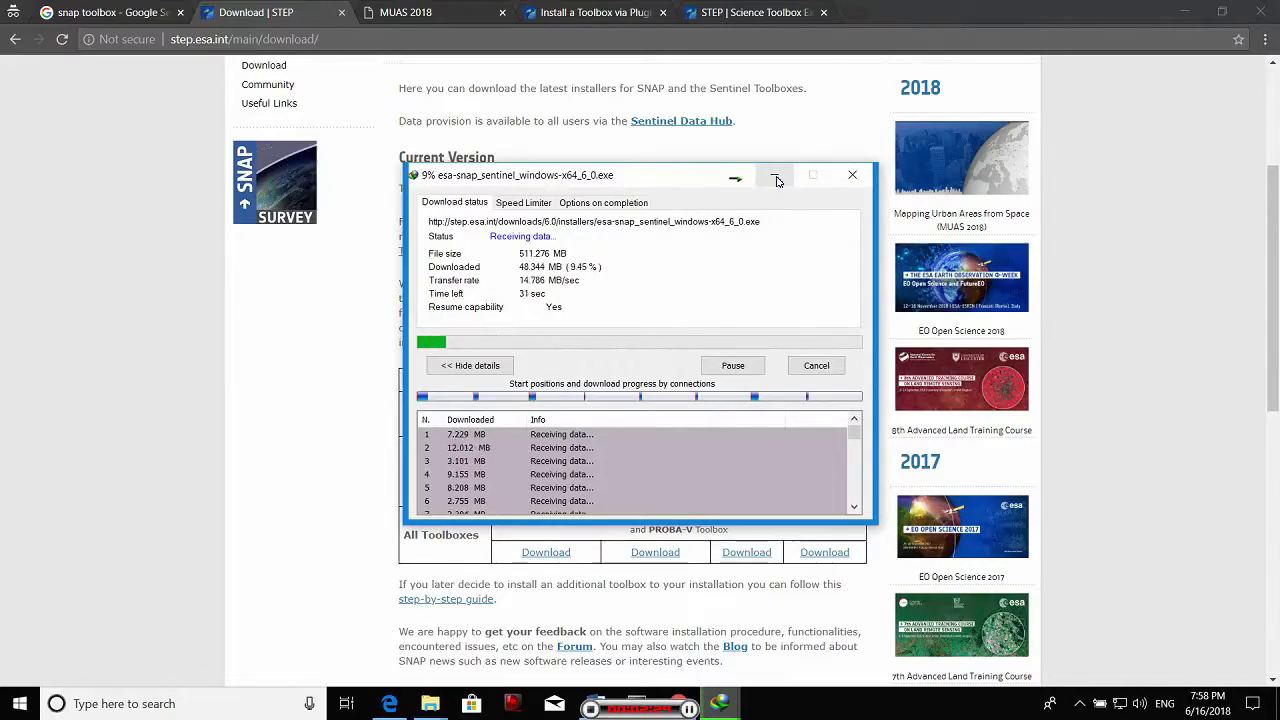
{"action": "left_click", "coordinate": [776, 179]}
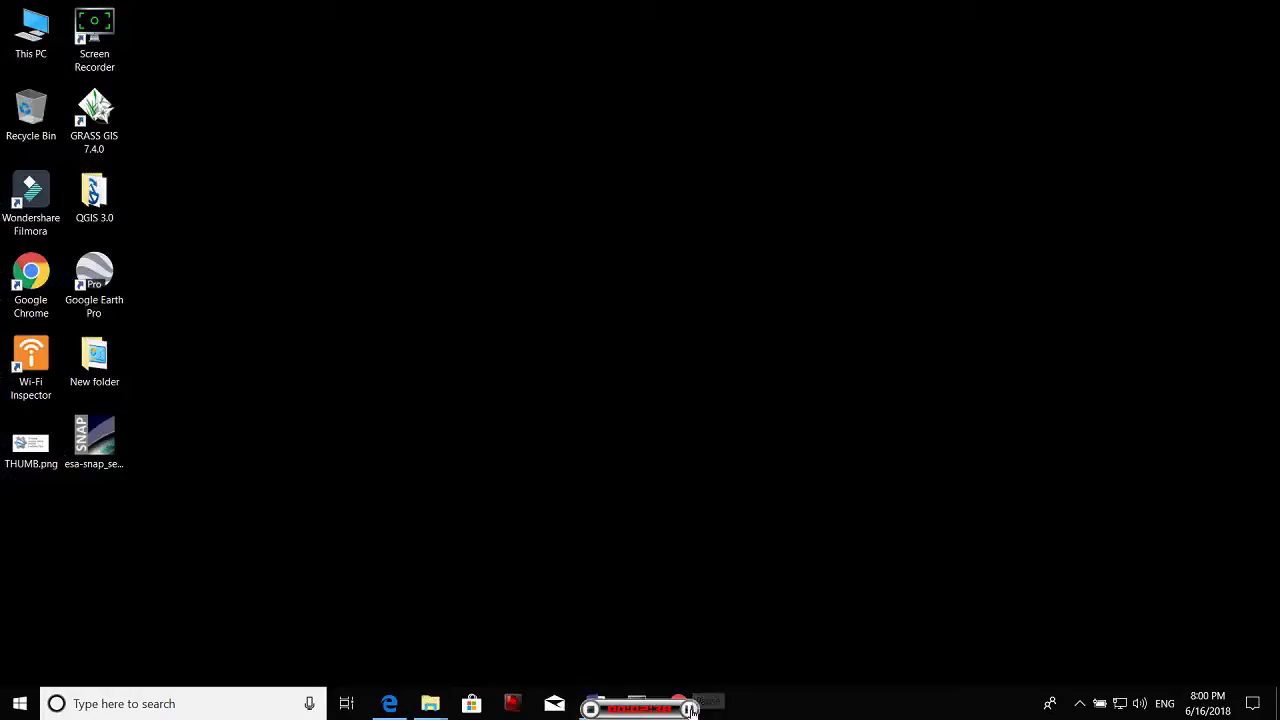
Run the esa-snap installer on the desktop as administrator.
{"action": "double_click", "coordinate": [94, 440]}
{"action": "left_click", "coordinate": [105, 430]}
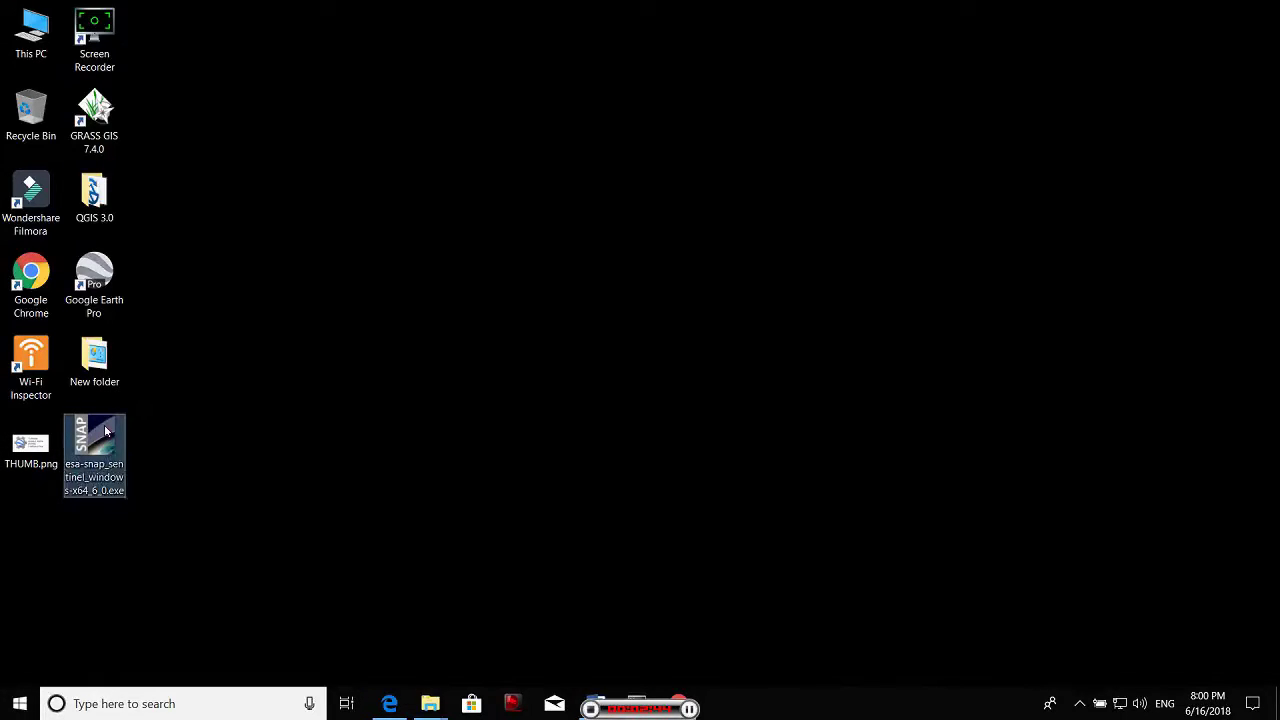
{"action": "right_click", "coordinate": [105, 430]}
{"action": "left_click", "coordinate": [196, 286]}
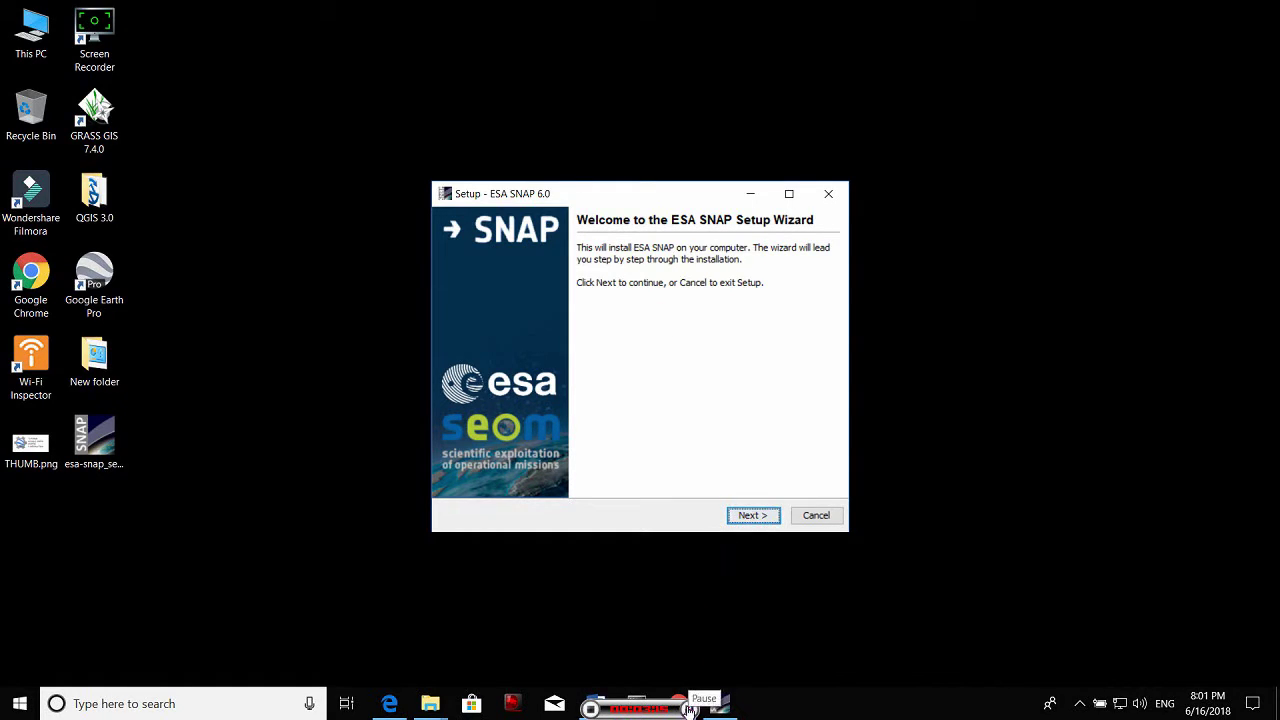
Pass the welcome page, scroll through the GNU GPL license and accept it.
{"action": "key", "text": "Return"}
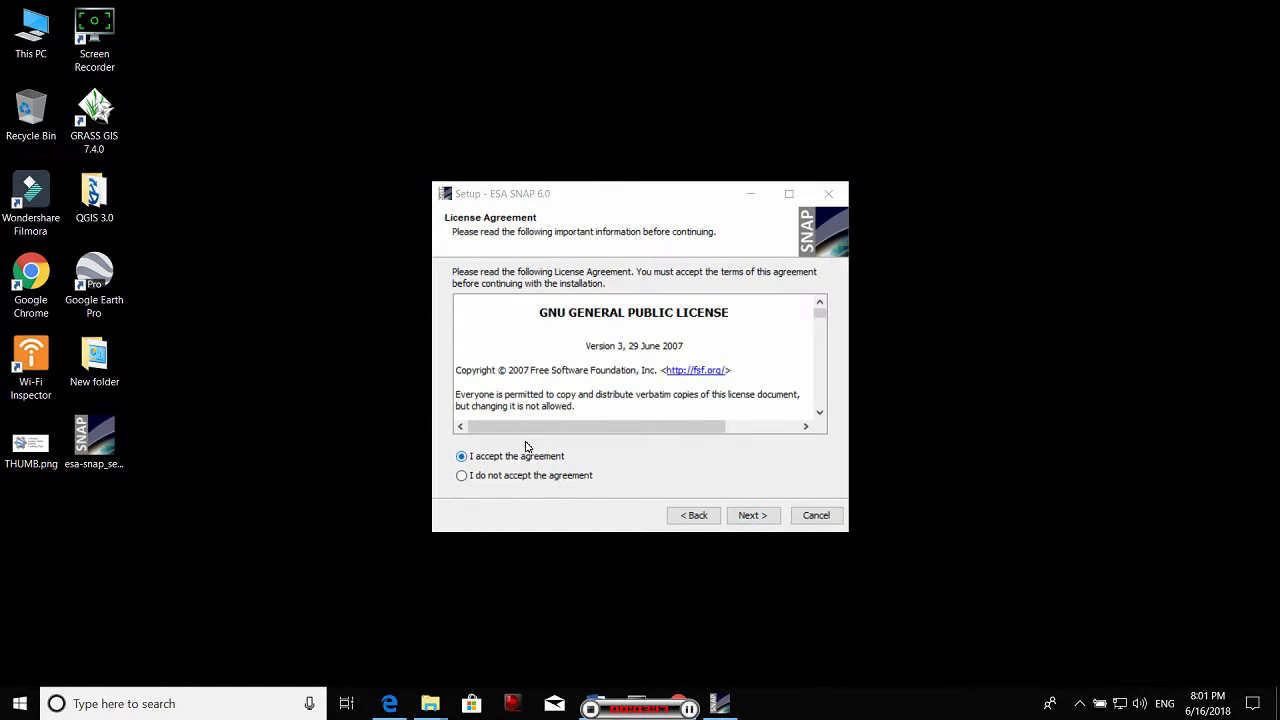
{"action": "scroll", "coordinate": [623, 358], "scroll_direction": "down", "scroll_amount": 4}
{"action": "scroll", "coordinate": [600, 352], "scroll_direction": "up", "scroll_amount": 5}
{"action": "scroll", "coordinate": [573, 347], "scroll_direction": "down", "scroll_amount": 3}
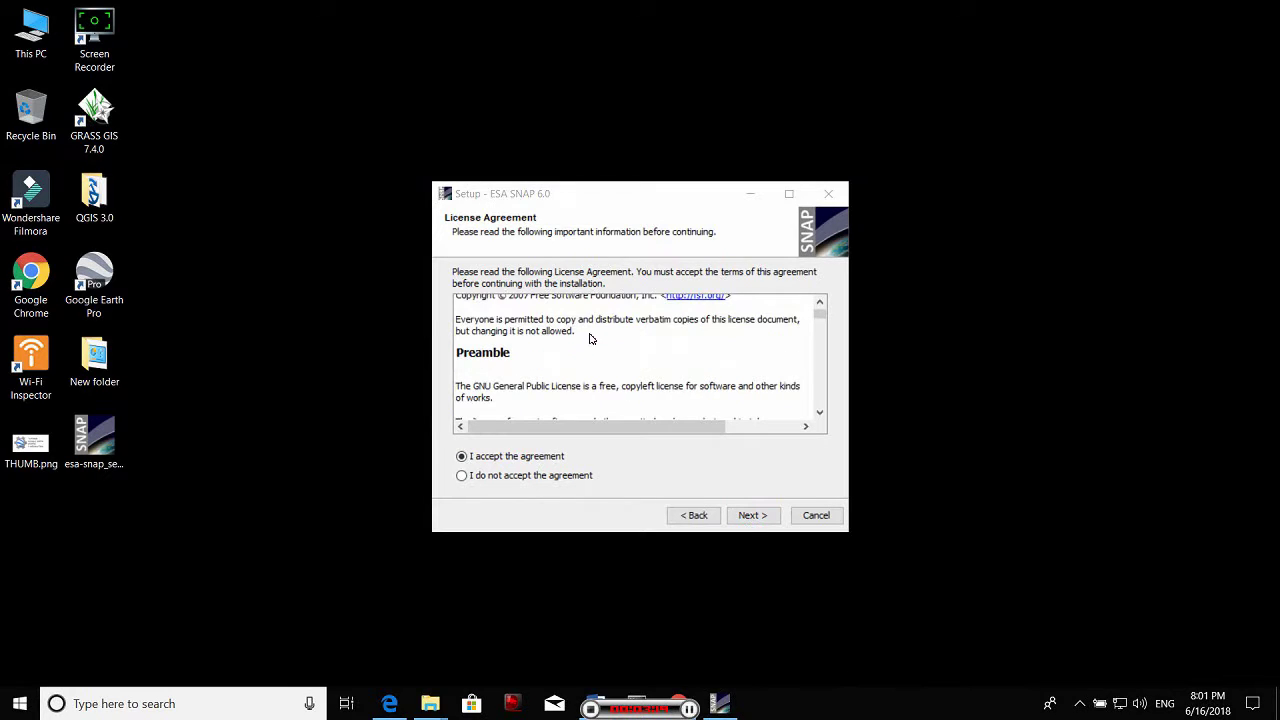
{"action": "scroll", "coordinate": [589, 338], "scroll_direction": "up", "scroll_amount": 3}
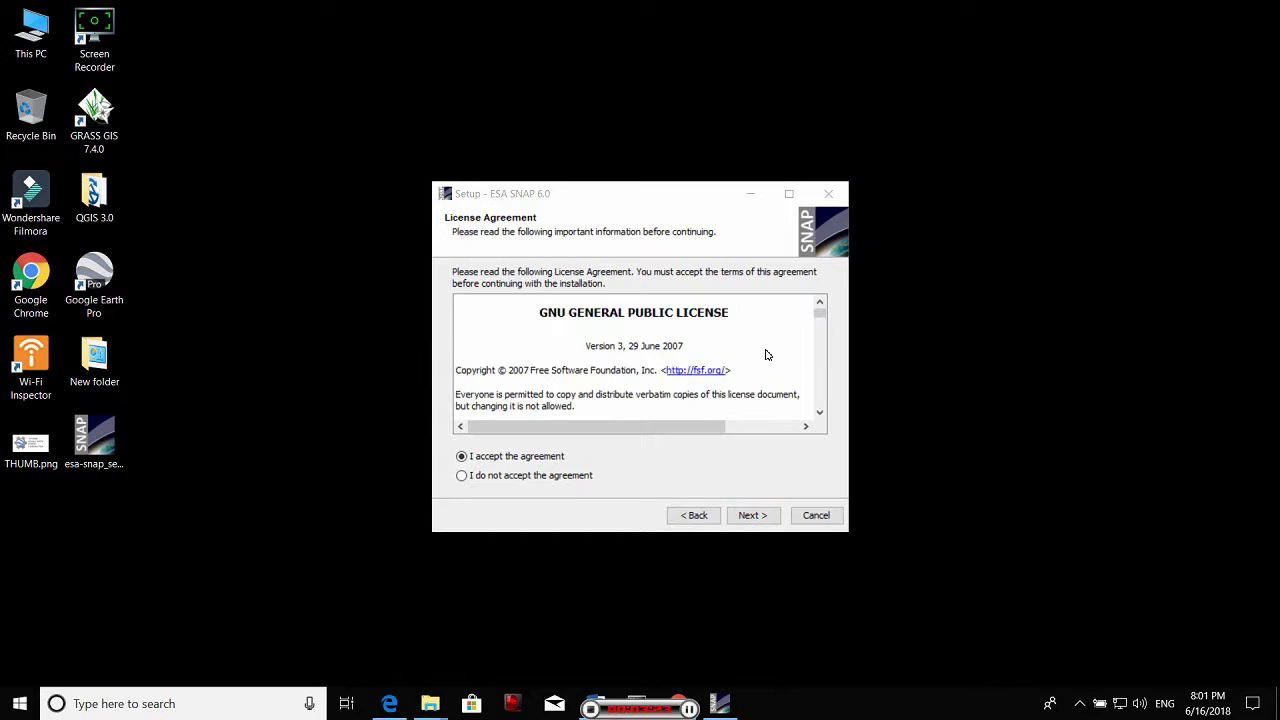
{"action": "scroll", "coordinate": [766, 355], "scroll_direction": "down", "scroll_amount": 20}
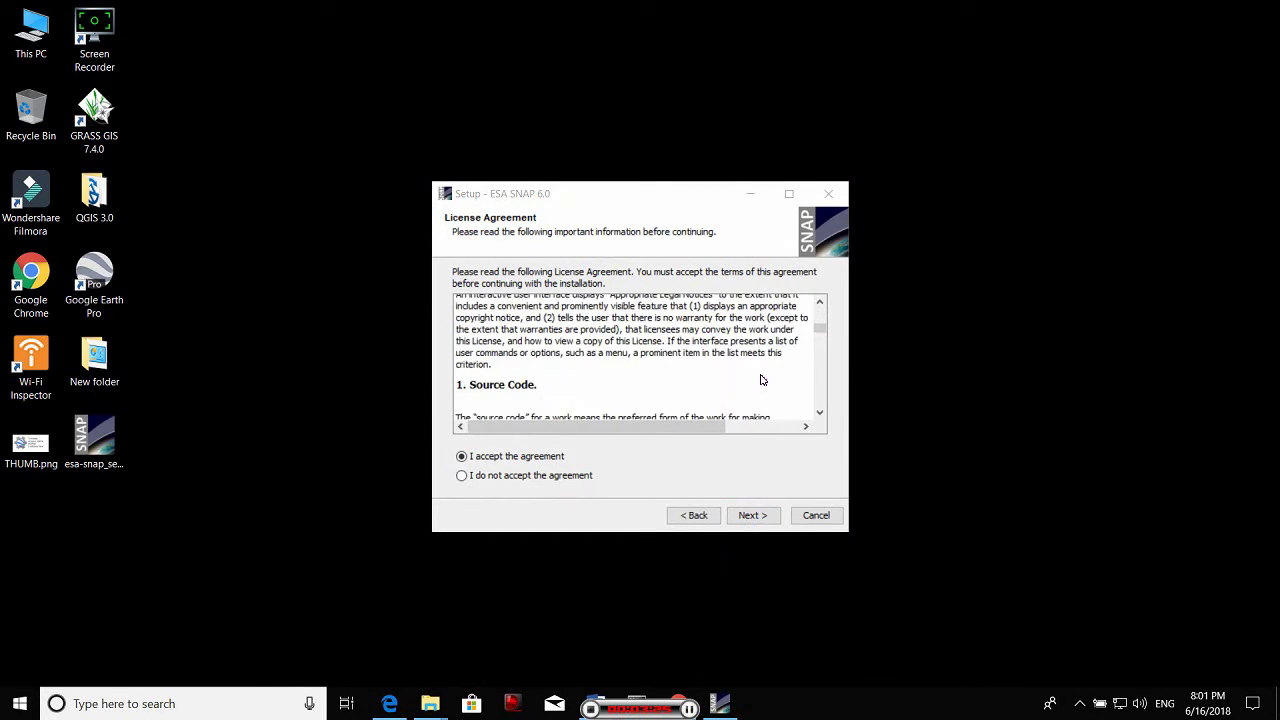
{"action": "scroll", "coordinate": [762, 380], "scroll_direction": "down", "scroll_amount": 15}
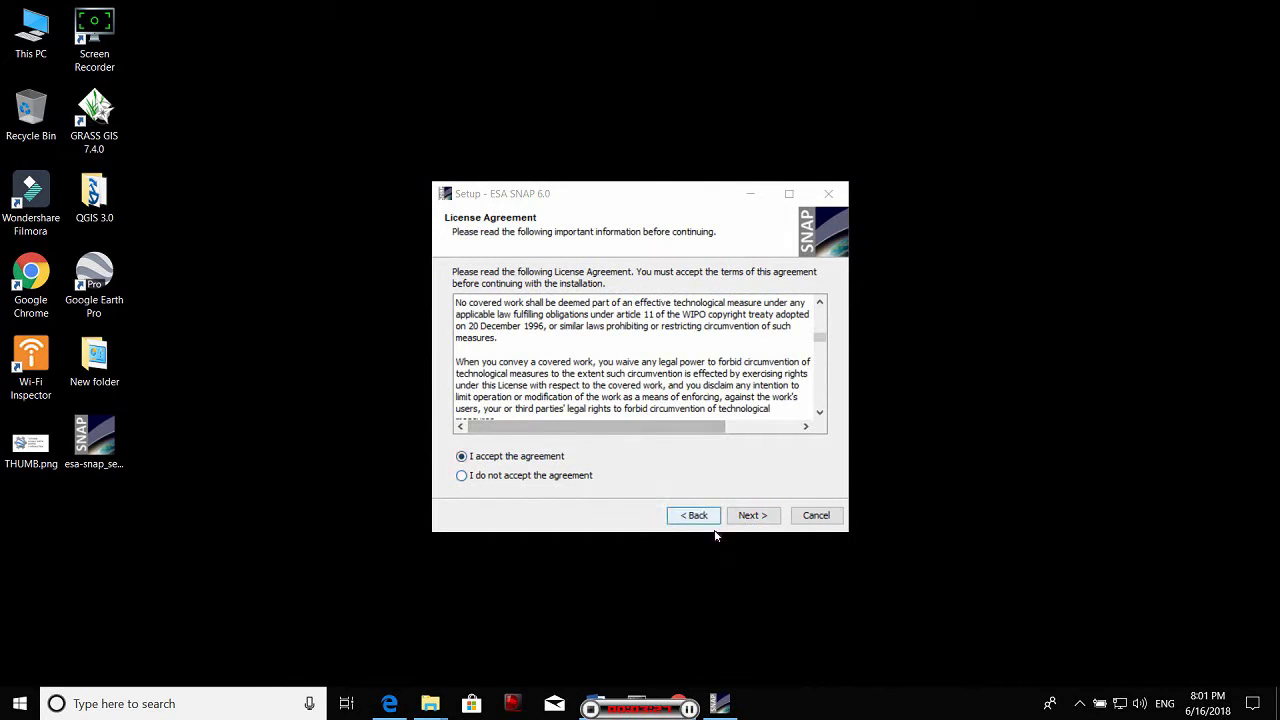
{"action": "left_click", "coordinate": [750, 515]}
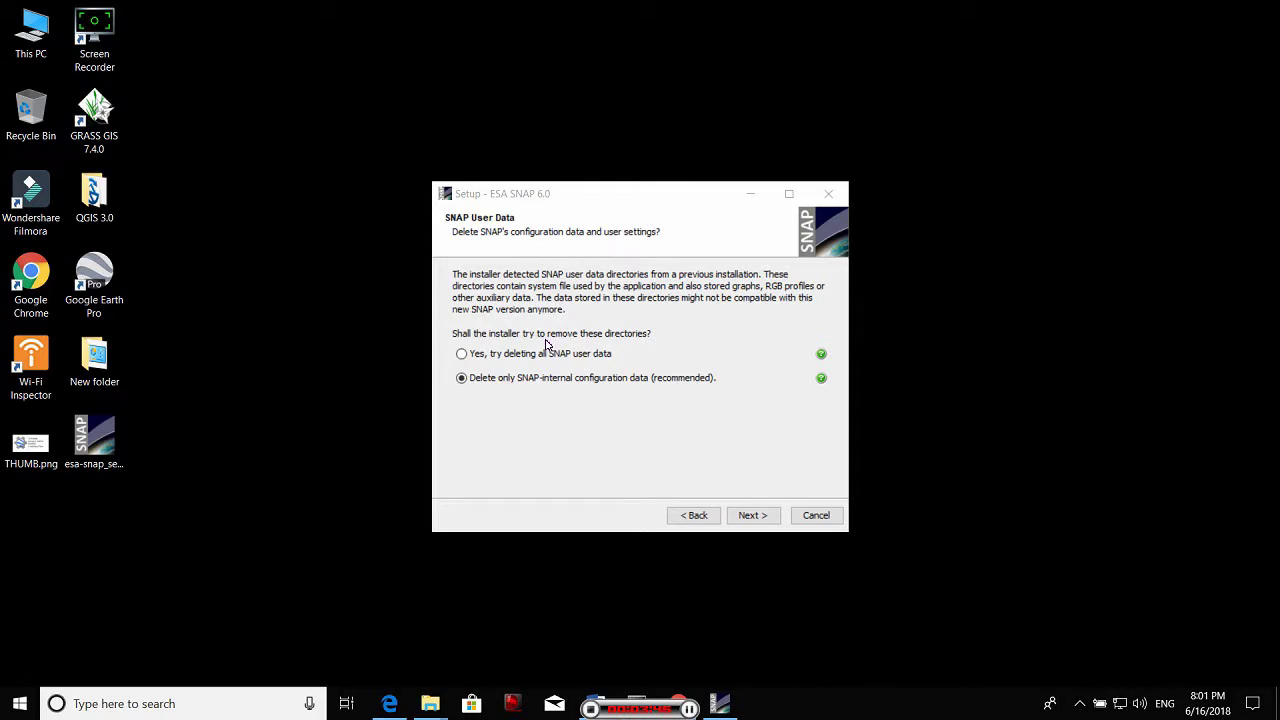
Keep recommended user-data cleanup and C:\Program Files\snap, and add the Sentinel-2 and Sentinel-3 toolboxes.
{"action": "left_click", "coordinate": [753, 515]}
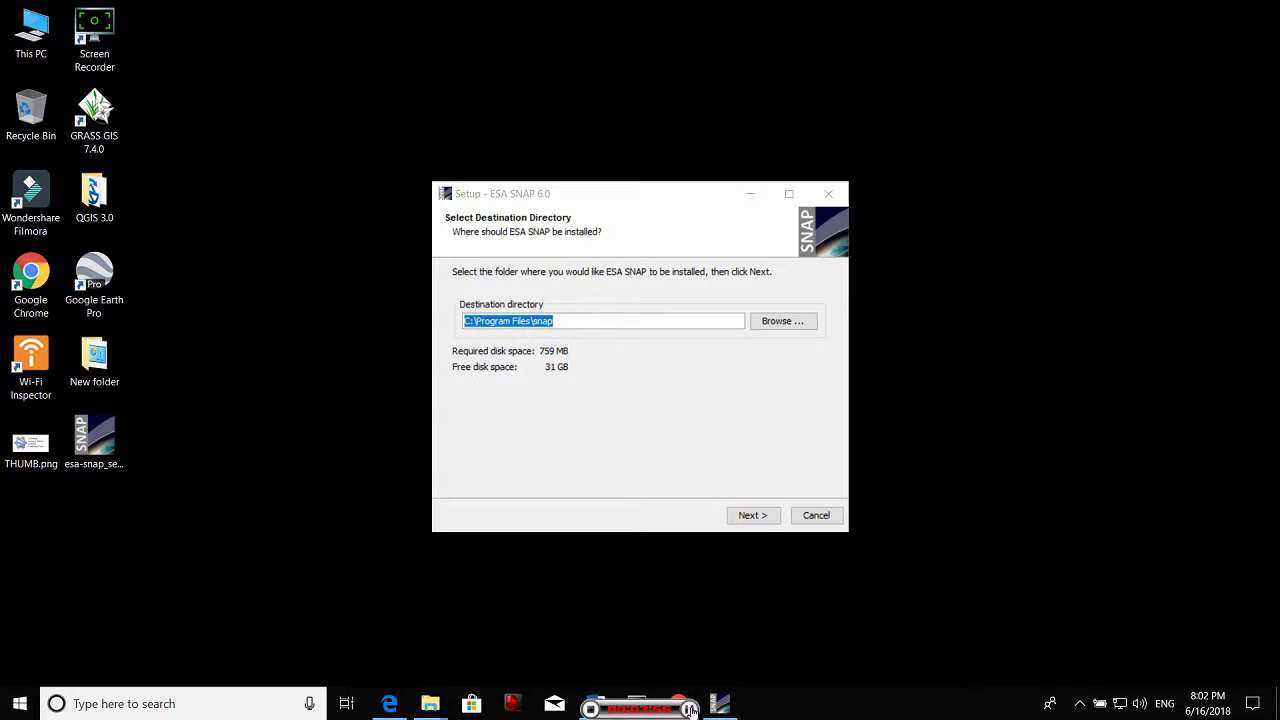
{"action": "left_click", "coordinate": [763, 520]}
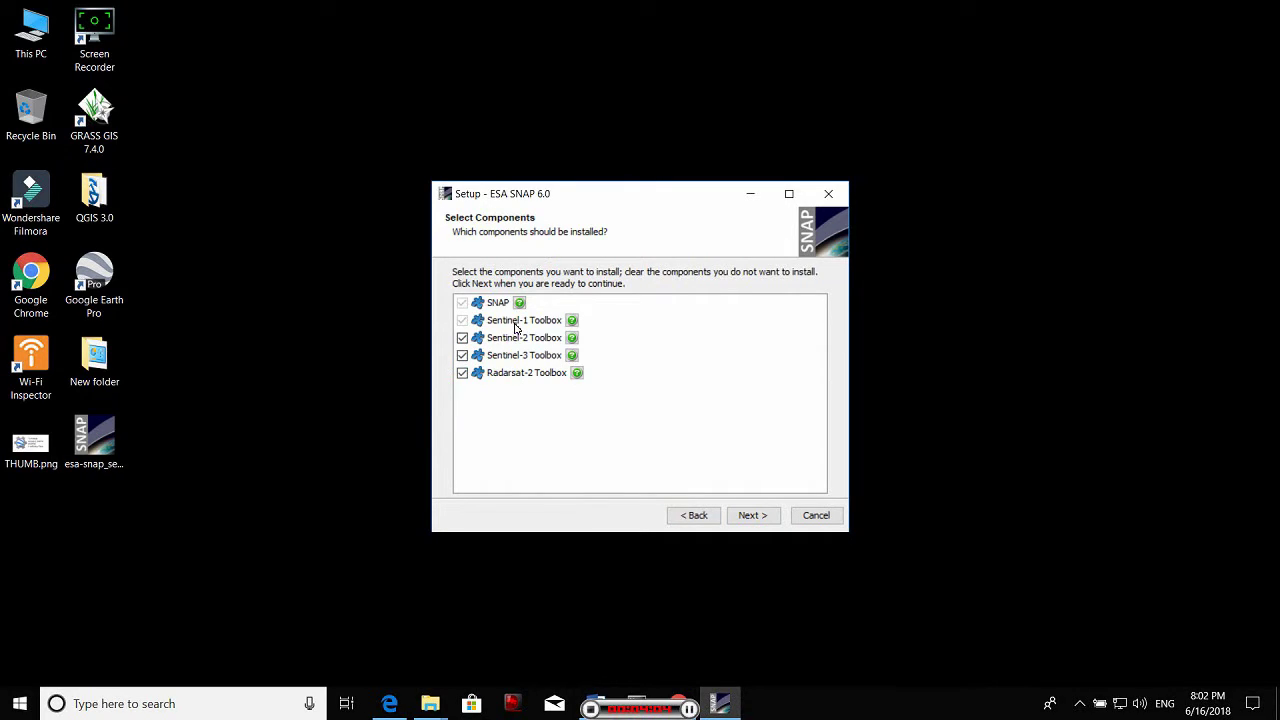
{"action": "left_click", "coordinate": [462, 339]}
{"action": "left_click", "coordinate": [462, 356]}
{"action": "left_click", "coordinate": [746, 516]}
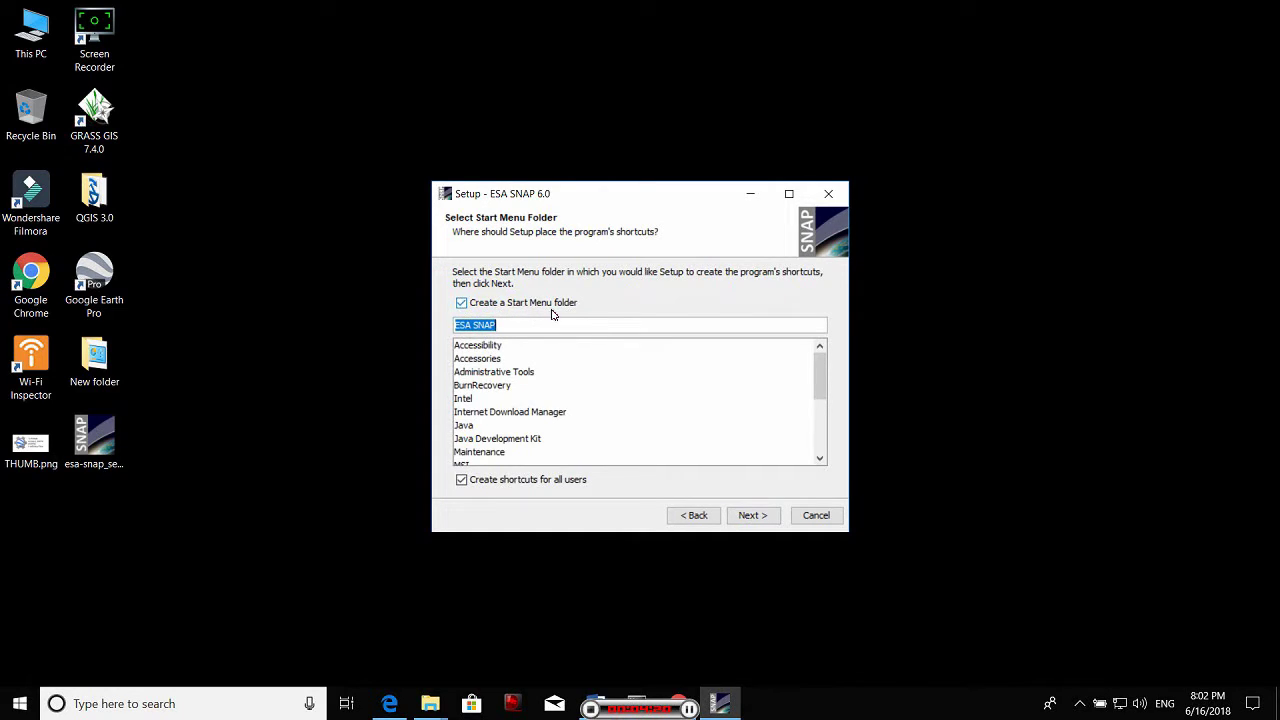
Keep the ESA SNAP Start Menu folder, leave Python configuration off, and begin installing.
{"action": "left_click", "coordinate": [760, 517]}
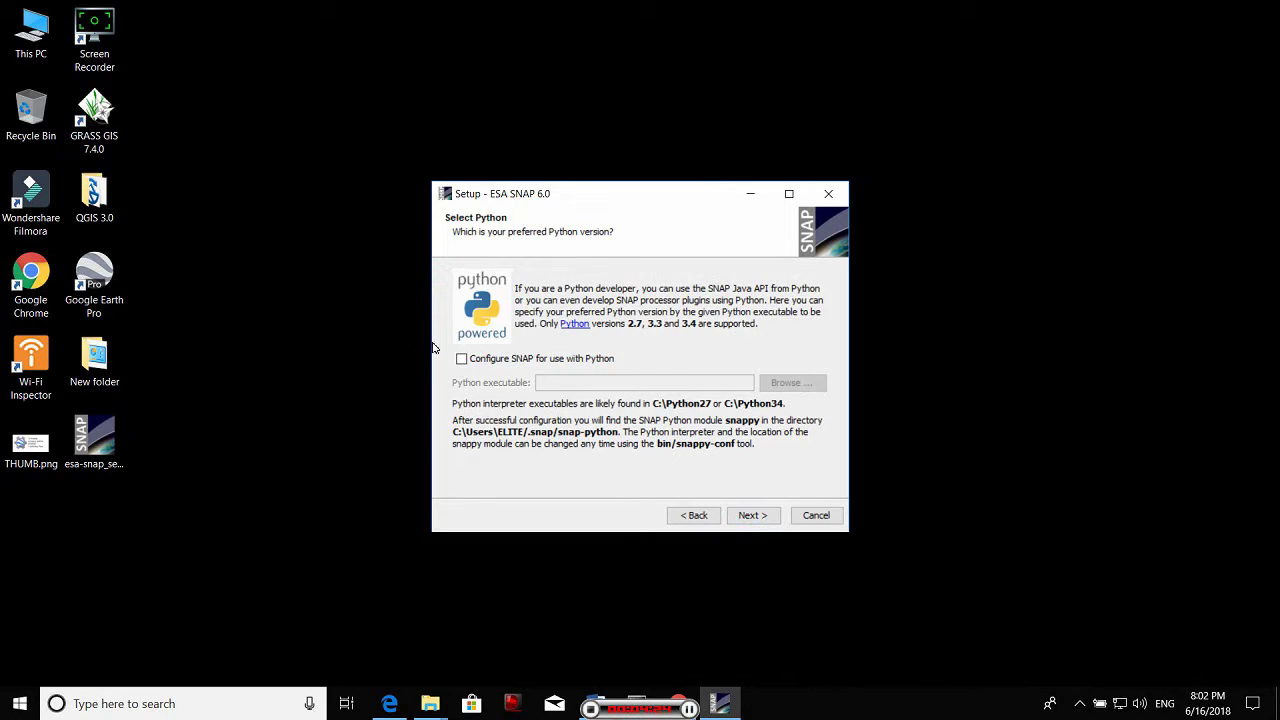
{"action": "left_click", "coordinate": [462, 360]}
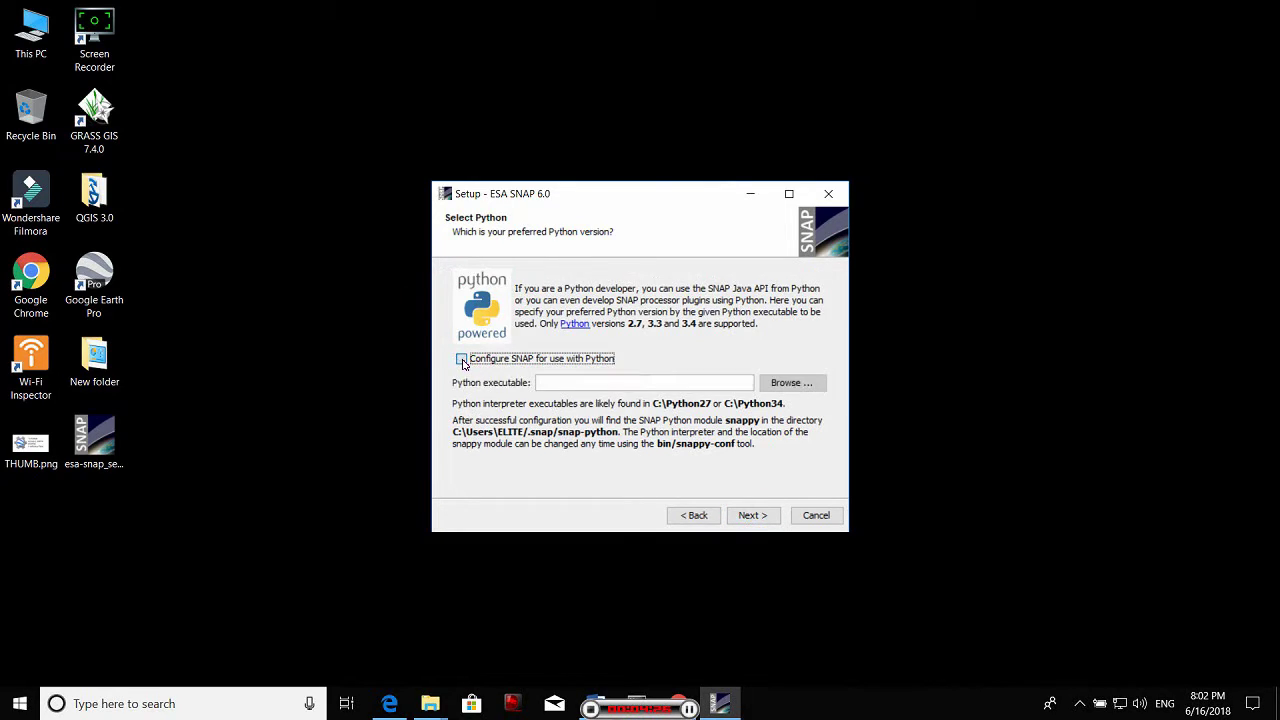
{"action": "left_click", "coordinate": [462, 360]}
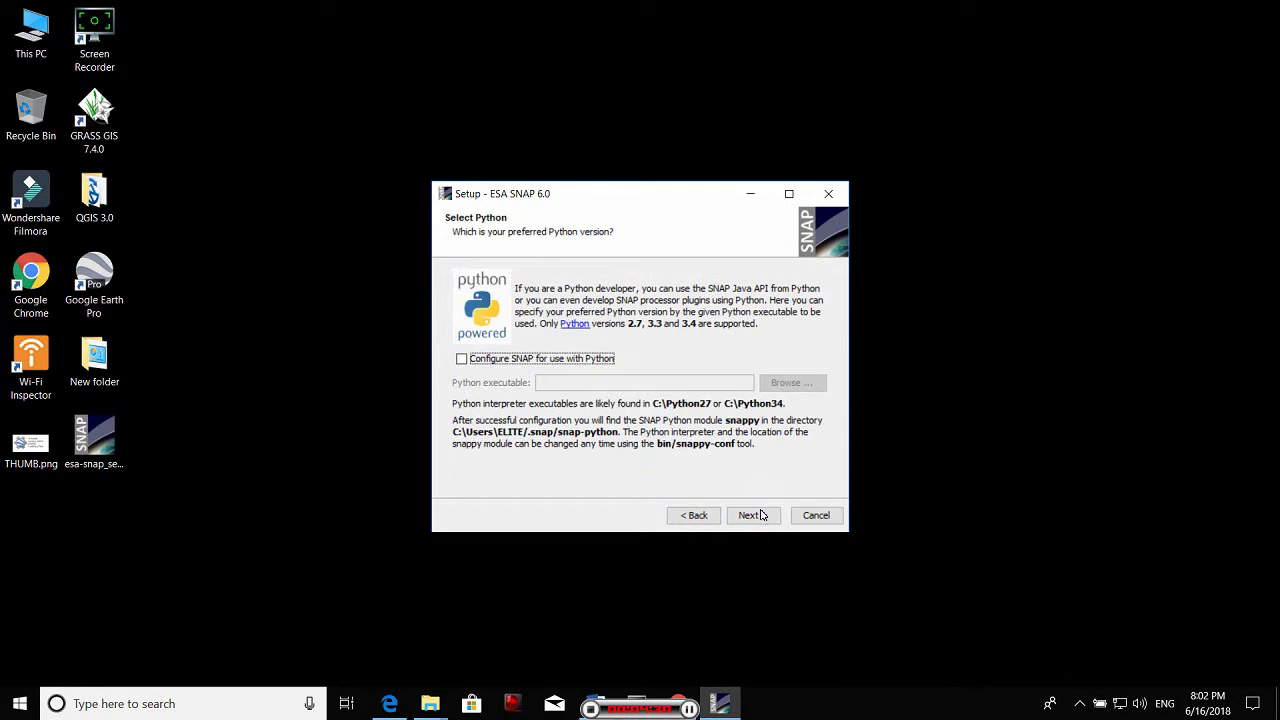
{"action": "left_click", "coordinate": [762, 515]}
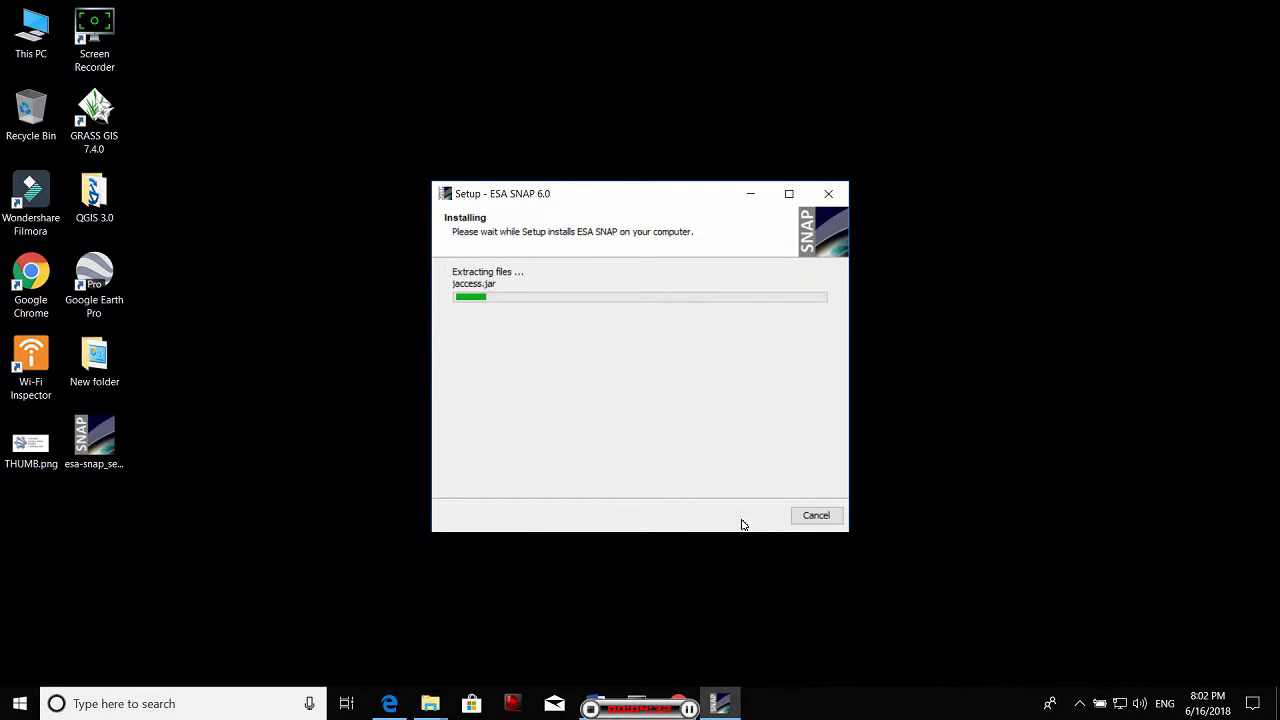
Wait for the files to install, then continue with both .snap and .dim associations kept.
{"action": "left_click", "coordinate": [688, 709]}
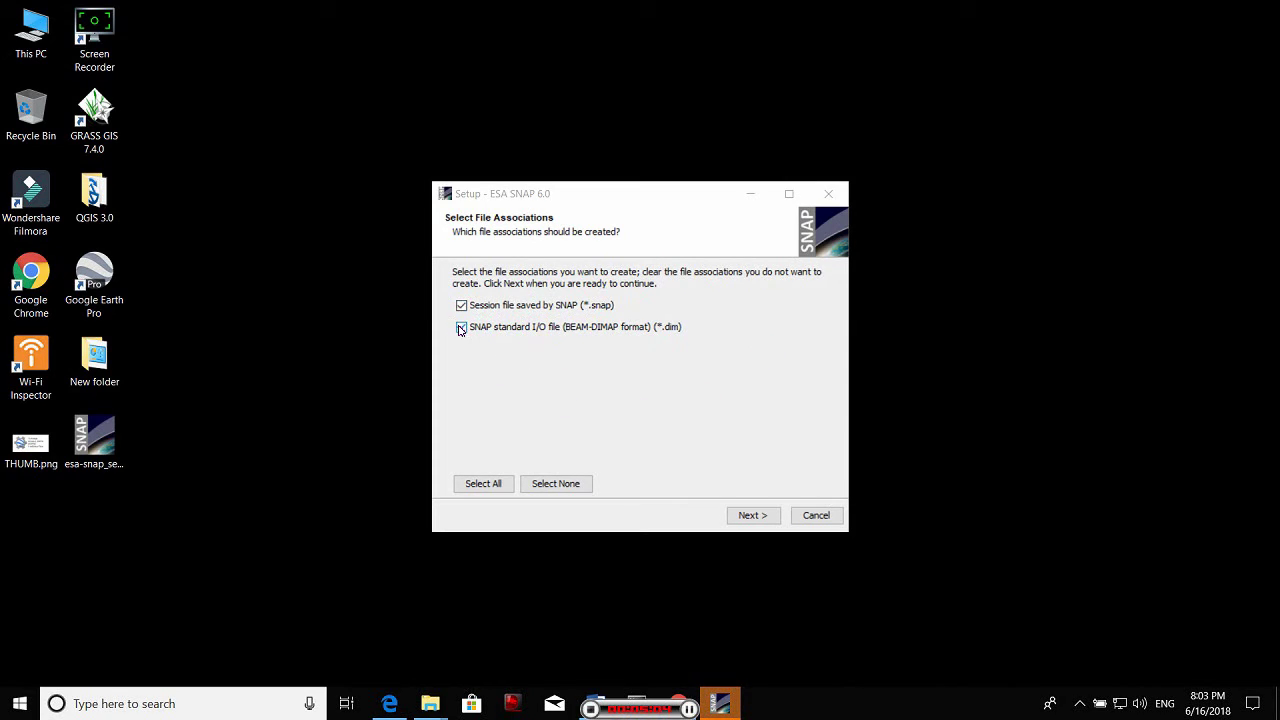
{"action": "left_click", "coordinate": [757, 515]}
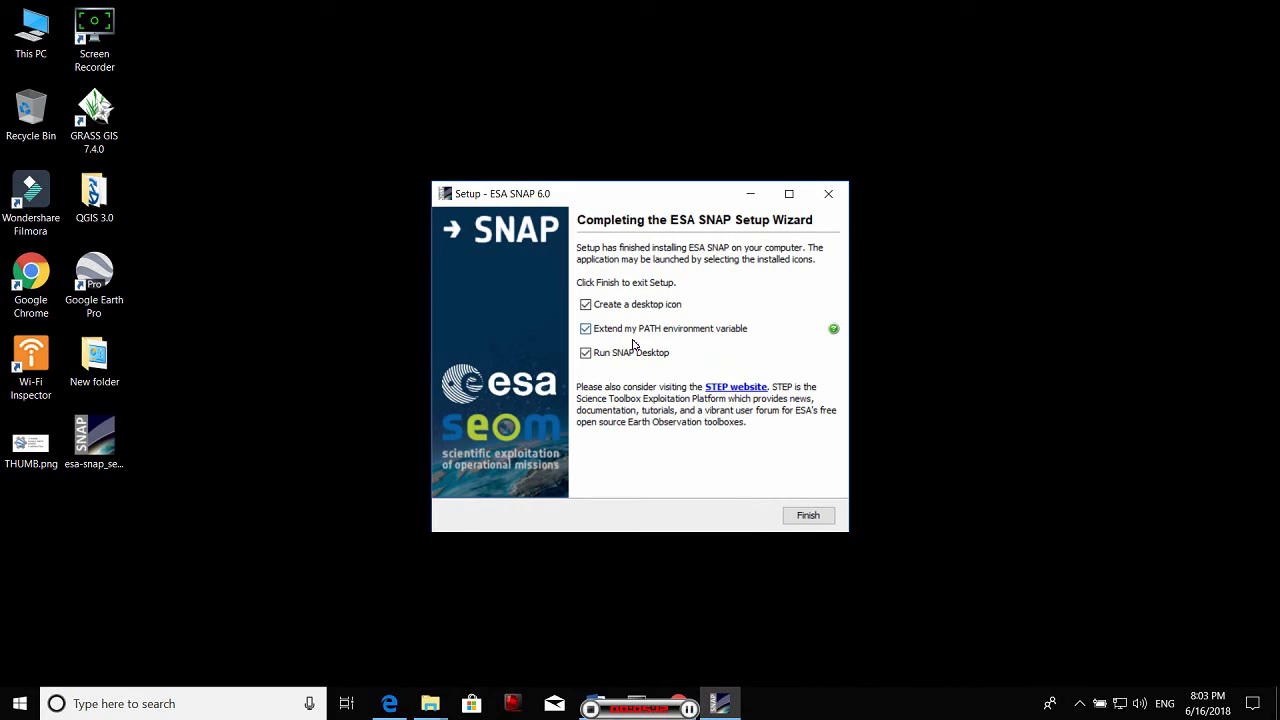
Tick 'Run SNAP Desktop' and finish the setup wizard.
{"action": "left_click", "coordinate": [585, 356]}
{"action": "left_click", "coordinate": [790, 517]}
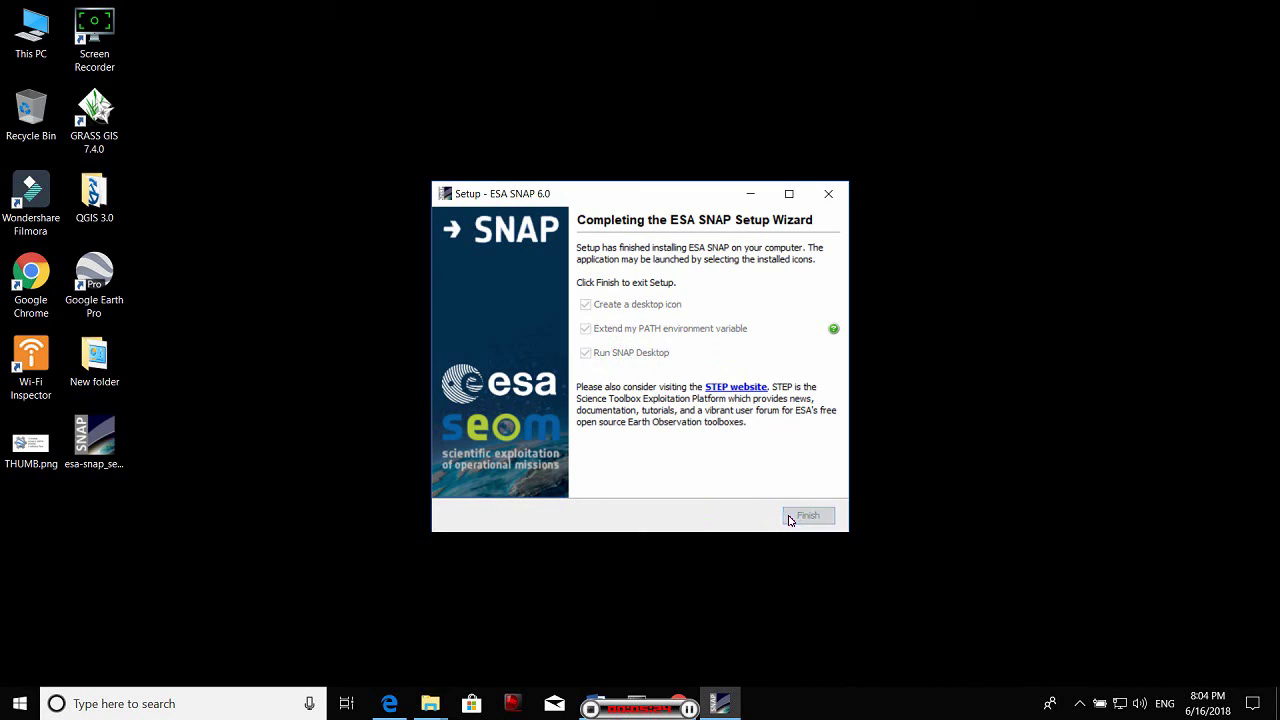